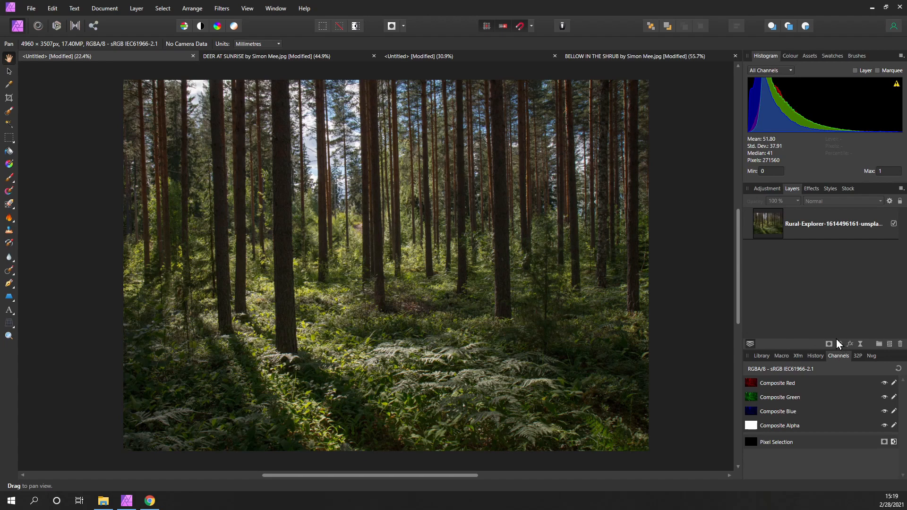
Look through the deer and motorbike photos, then return to the woodland photo
drag(461, 226, 459, 217)
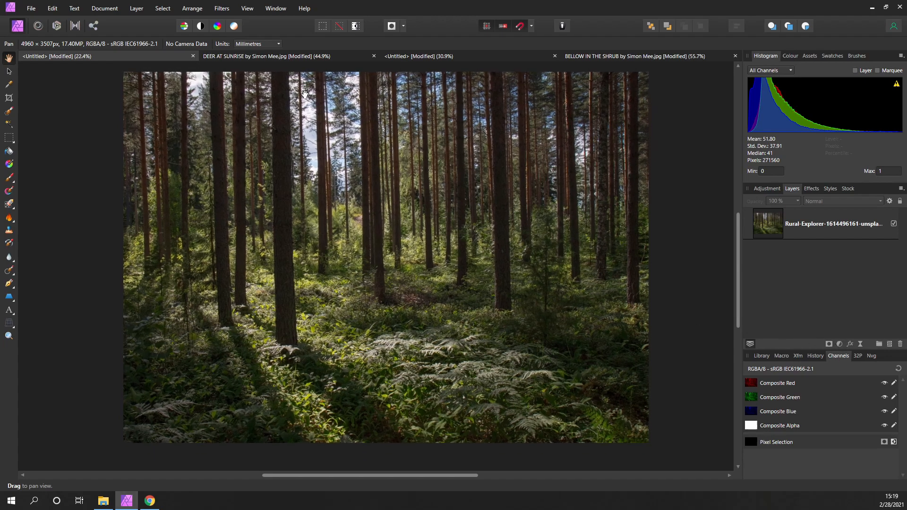
click(282, 56)
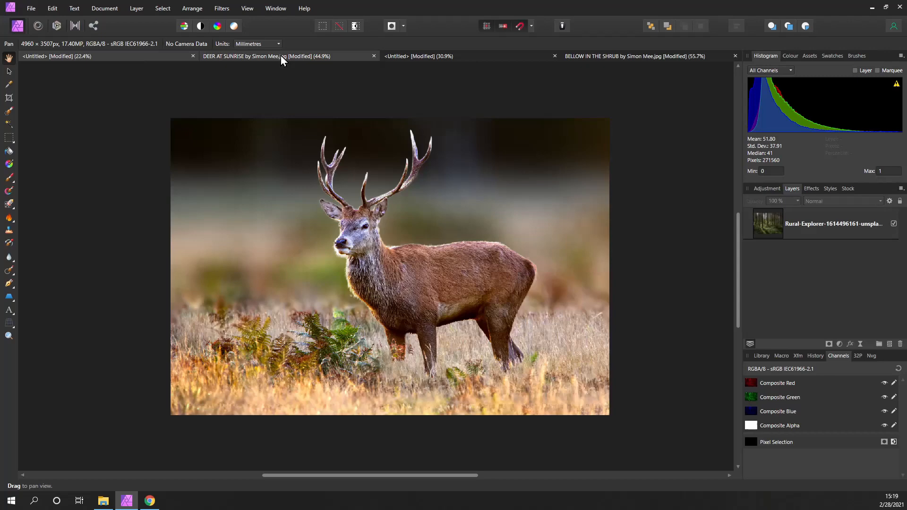
click(421, 57)
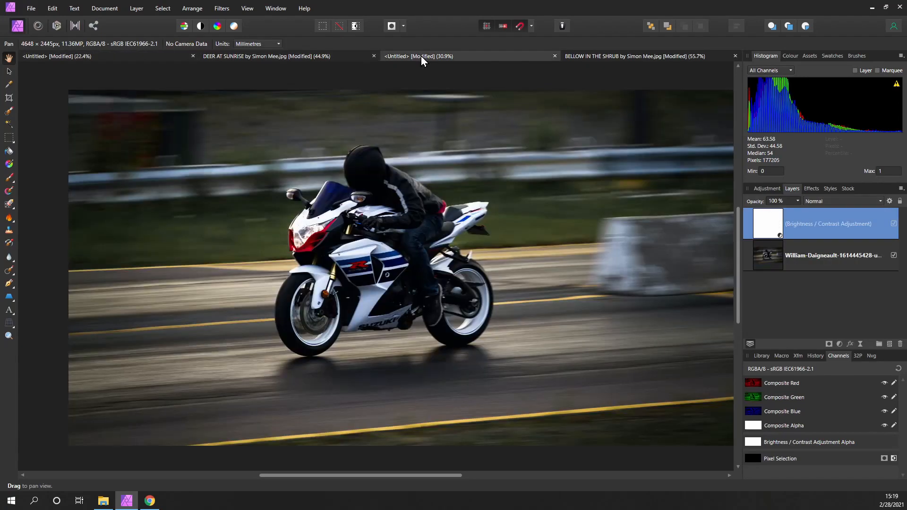
click(131, 57)
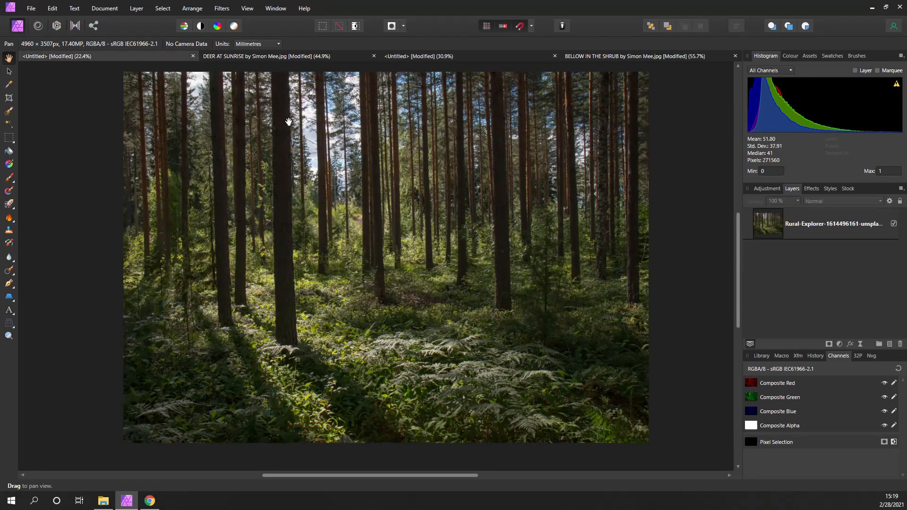
drag(522, 226, 532, 209)
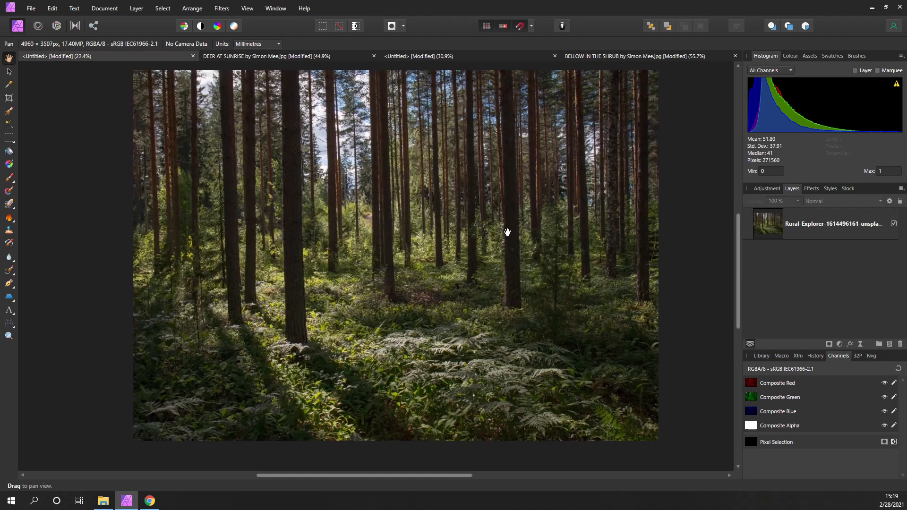
Add Split Toning to the woodland with highlights at hue 41.3° and 100% saturation
click(839, 344)
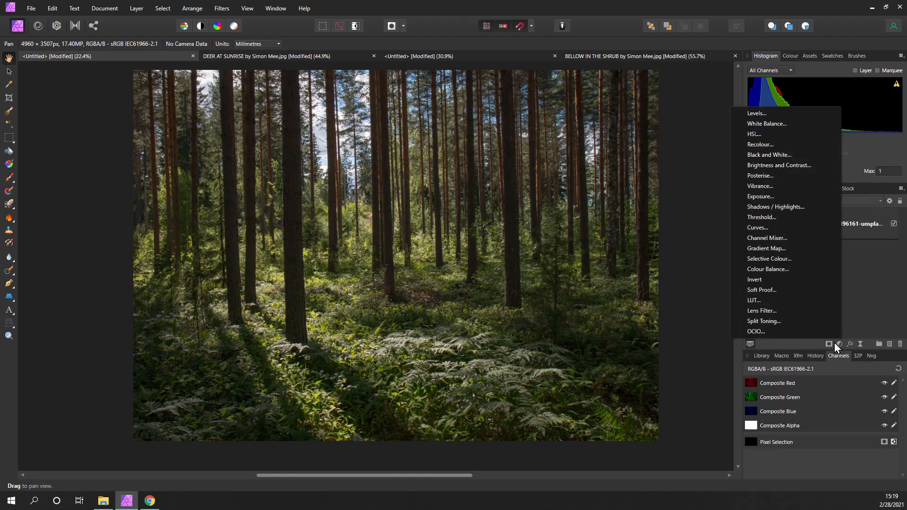
click(777, 322)
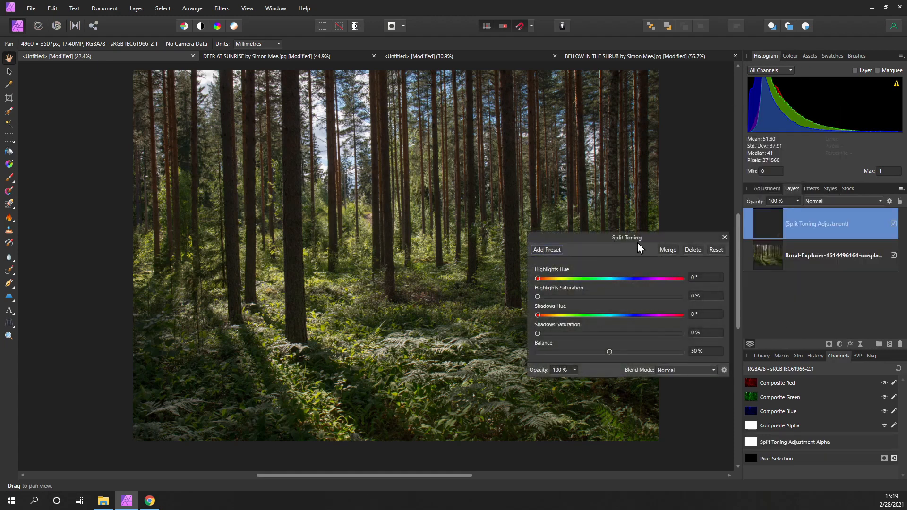
drag(636, 238, 722, 197)
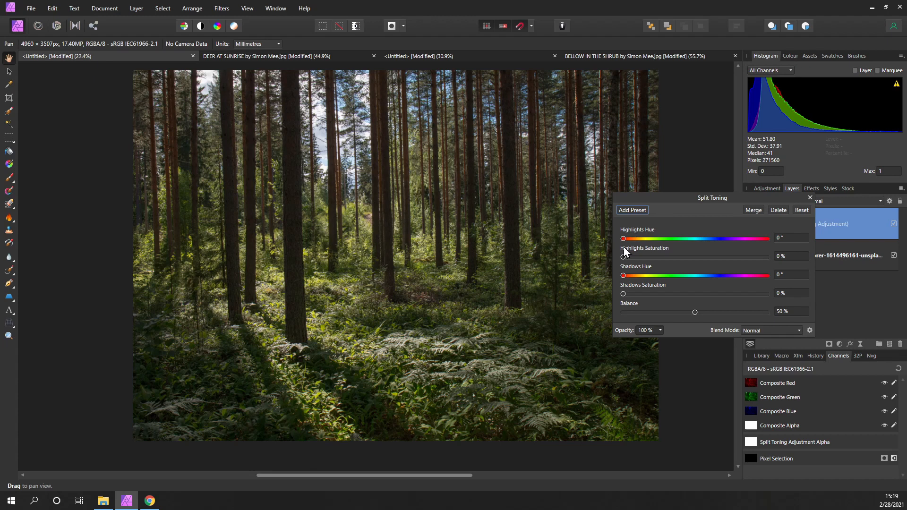
drag(624, 238, 641, 239)
drag(623, 257, 638, 257)
drag(712, 198, 673, 190)
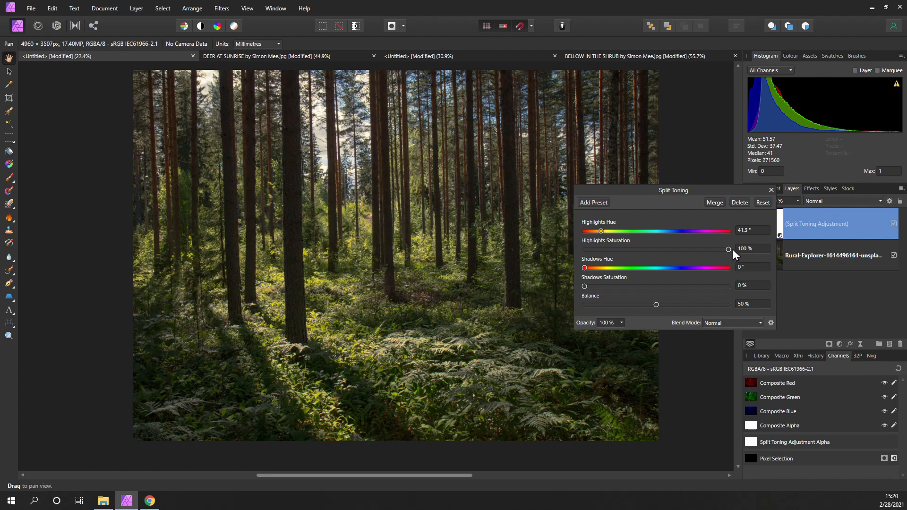
Compare the toning off and on, then tint the shadows blue at hue 232.5° and 73% saturation
click(894, 224)
click(893, 224)
drag(585, 267, 678, 268)
drag(585, 286, 617, 286)
drag(675, 286, 678, 286)
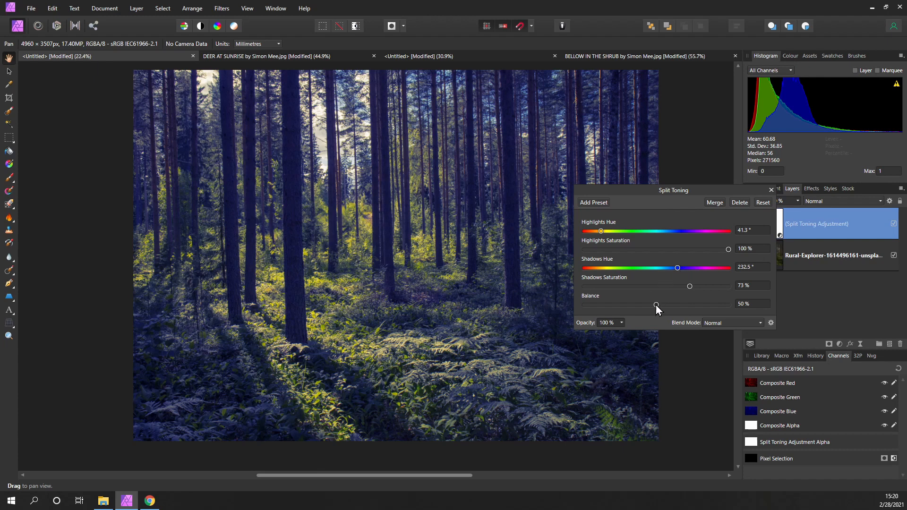
Try the balance toward highlights and shadows, settling it at 55%
drag(655, 305, 584, 306)
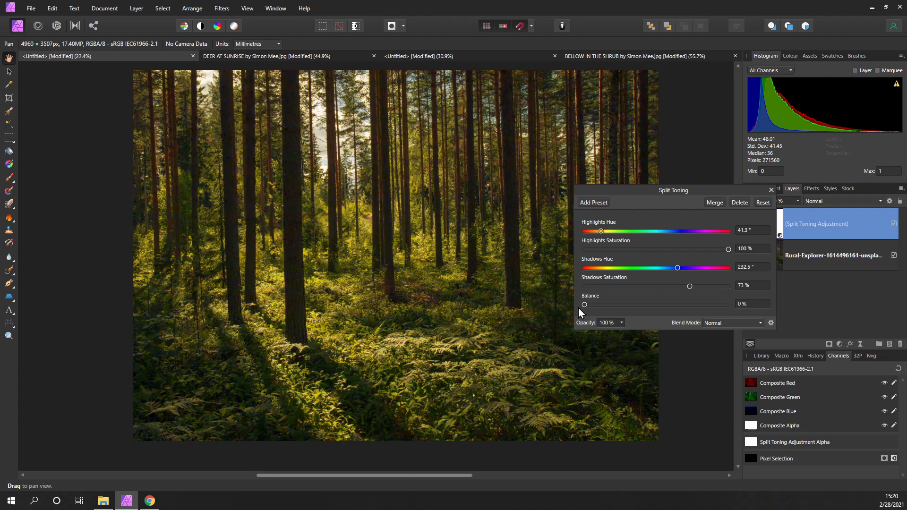
drag(583, 306, 720, 307)
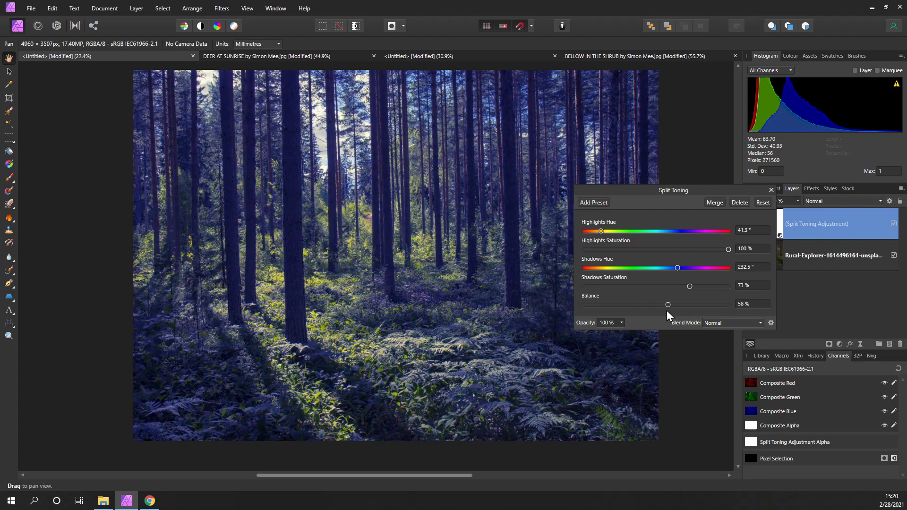
drag(667, 306, 664, 306)
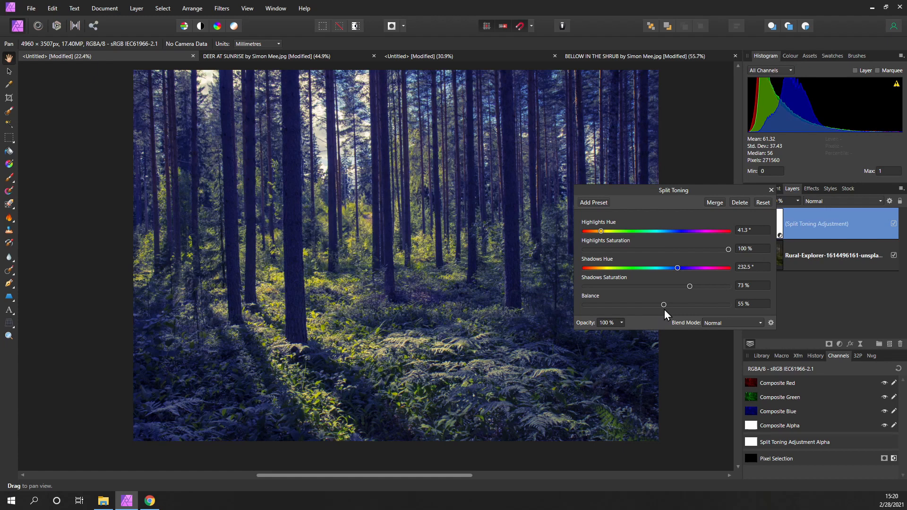
Switch to the deer photo and delete its existing Split Toning adjustment layer
drag(641, 190, 595, 201)
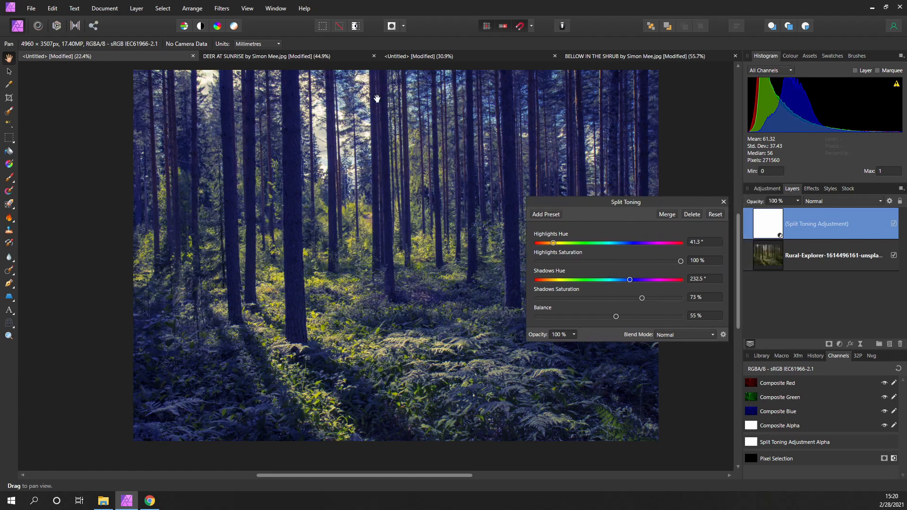
click(295, 57)
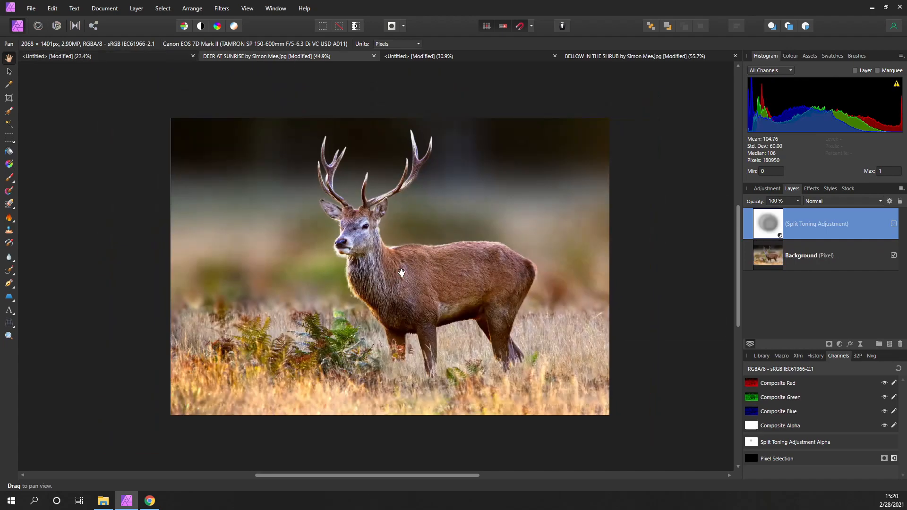
scroll(394, 284, up, 1)
scroll(406, 268, up, 1)
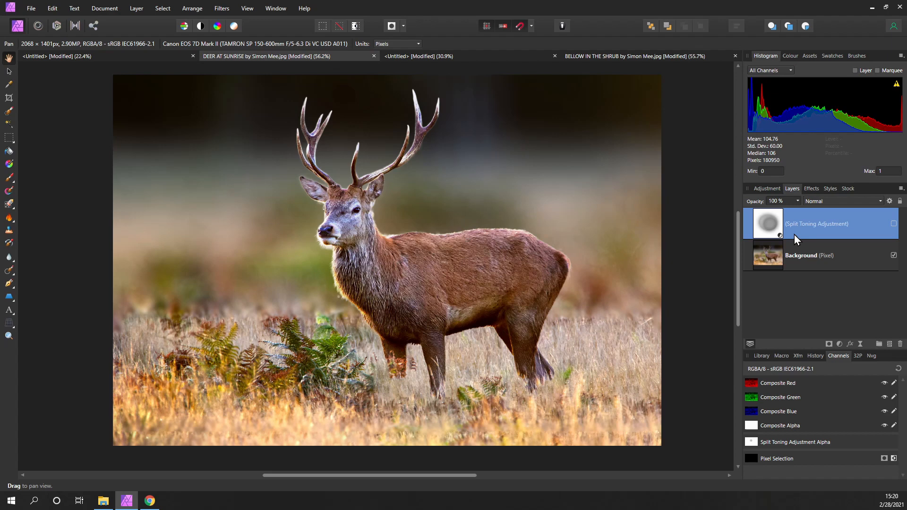
right_click(775, 228)
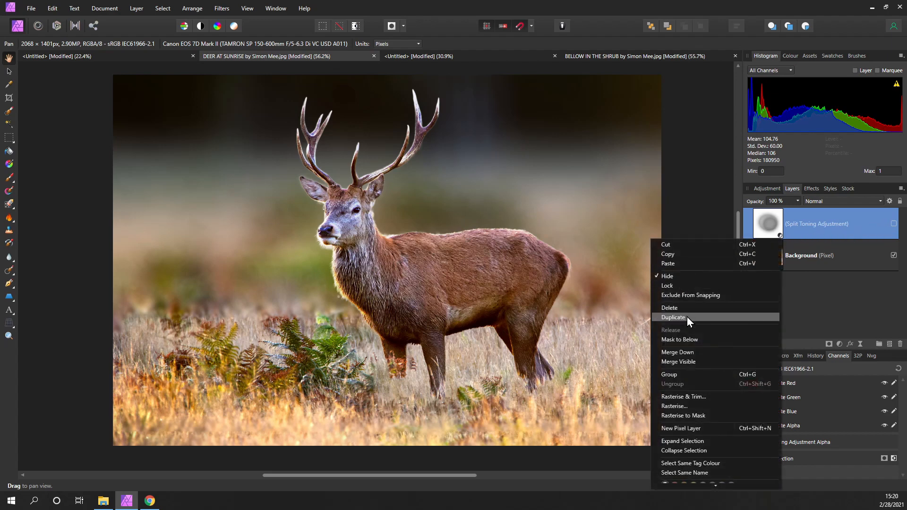
click(670, 308)
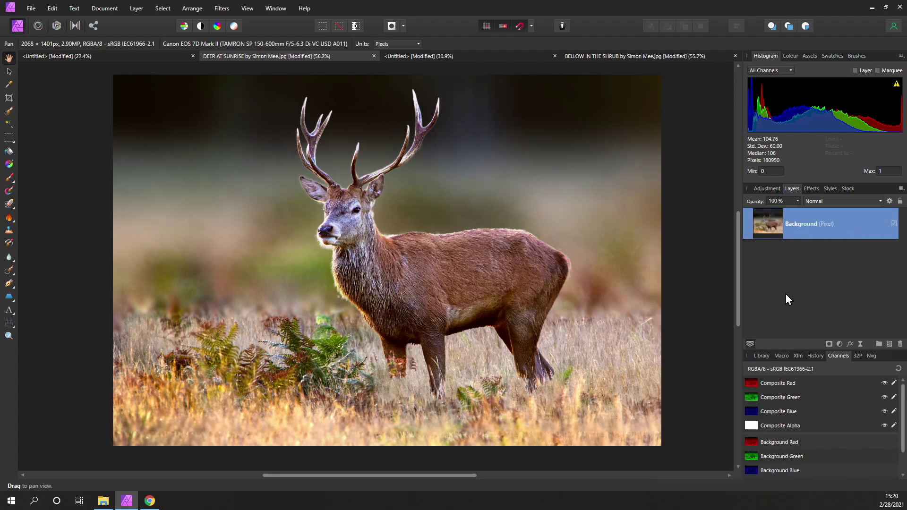
Add Split Toning to the deer with golden highlights near hue 58° at 92% saturation
click(840, 344)
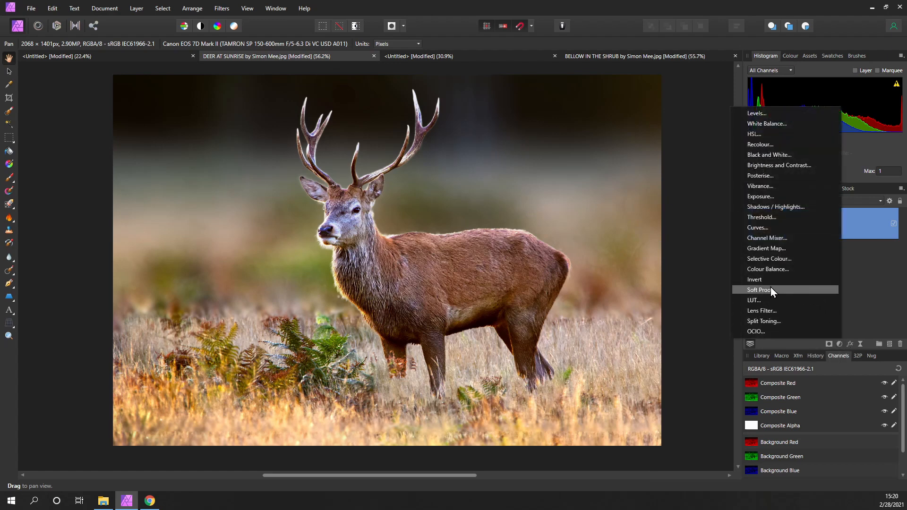
click(762, 320)
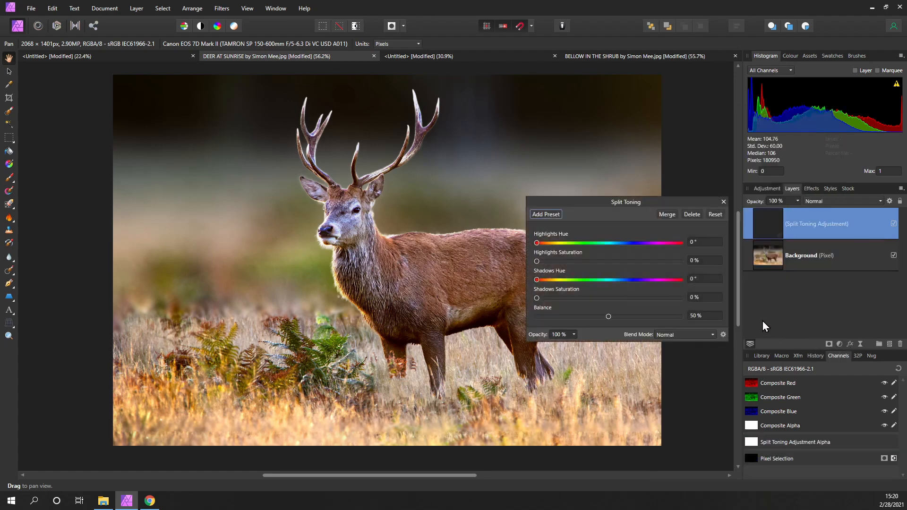
drag(625, 202, 675, 162)
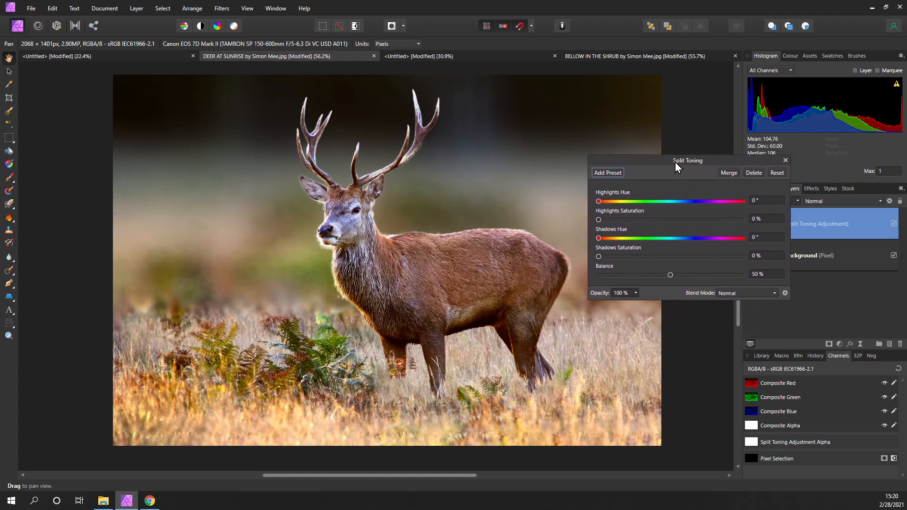
drag(527, 248, 525, 233)
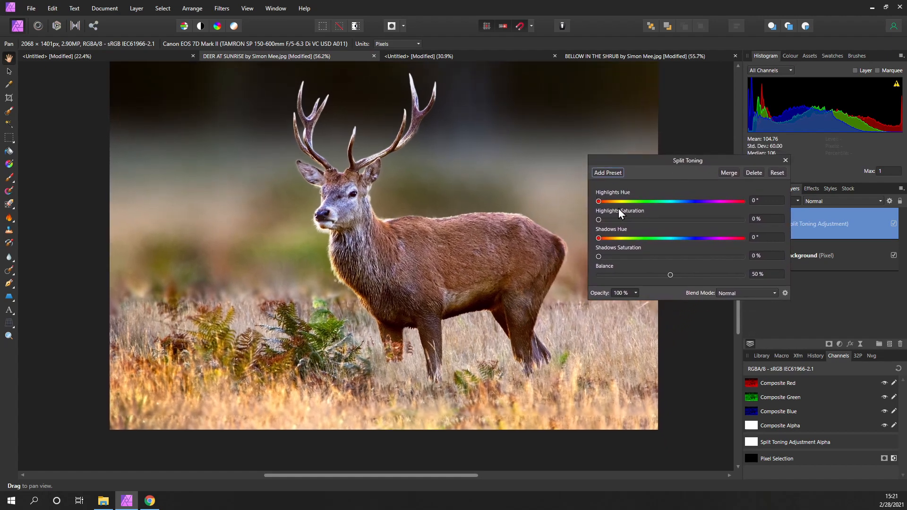
click(599, 203)
drag(599, 201, 629, 202)
drag(608, 220, 717, 220)
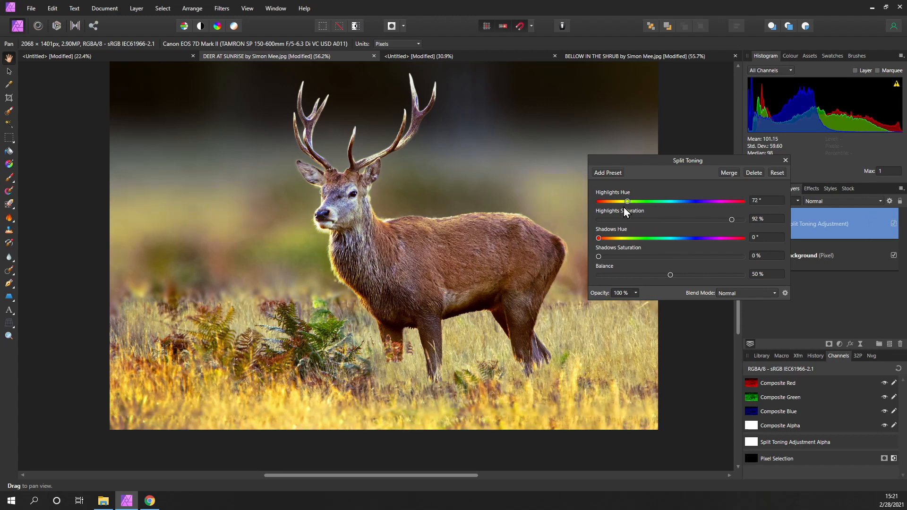
drag(628, 201, 623, 204)
Tint the deer's shadows blue near hue 237° at 71% saturation, with balance 76%
drag(598, 238, 693, 238)
drag(599, 256, 665, 256)
drag(708, 257, 701, 256)
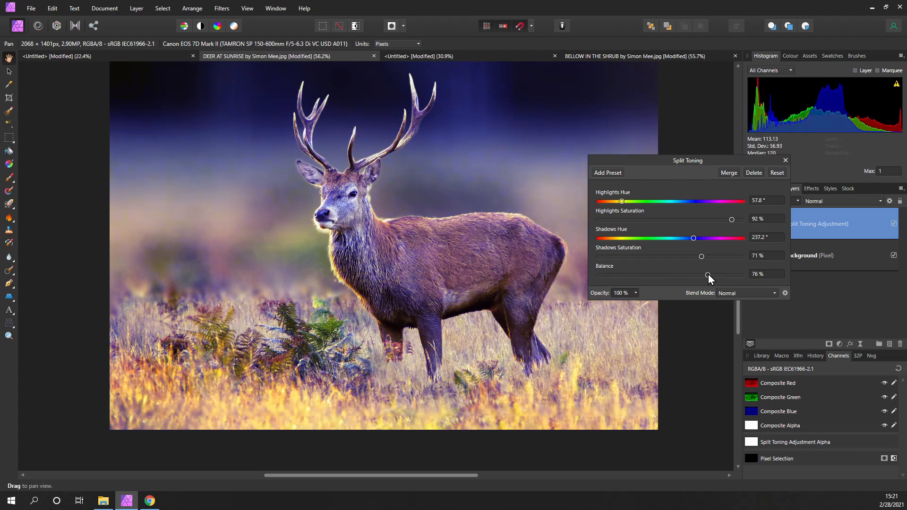
drag(696, 276, 706, 274)
scroll(385, 239, down, 2)
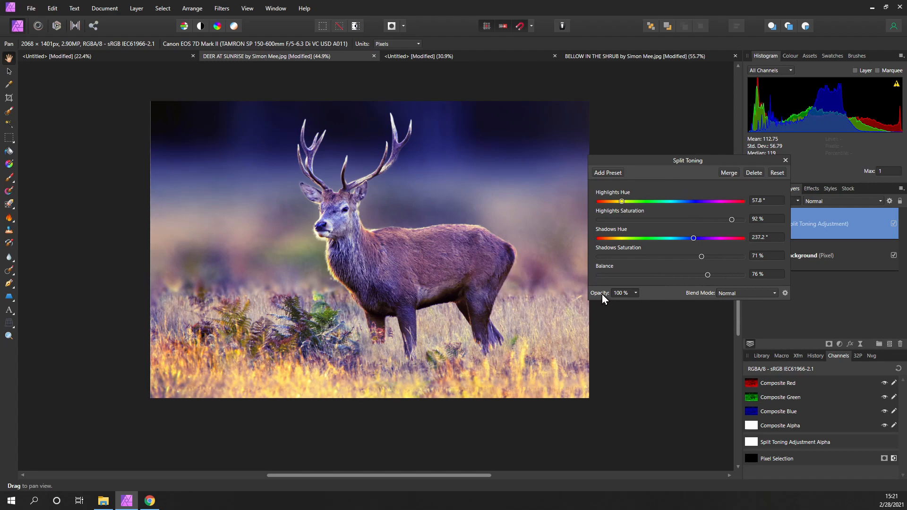
Reduce the deer's Split Toning adjustment to 63% opacity
click(634, 292)
drag(589, 302, 579, 303)
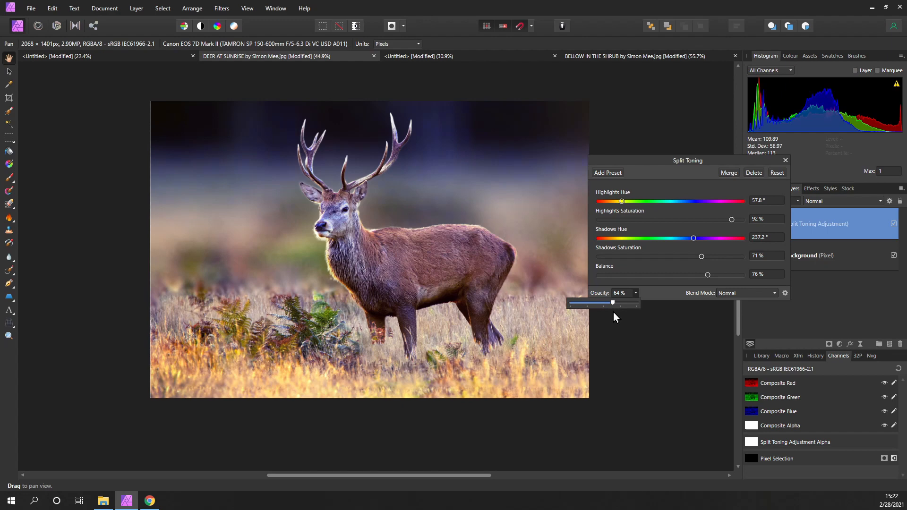
key(Left)
click(654, 327)
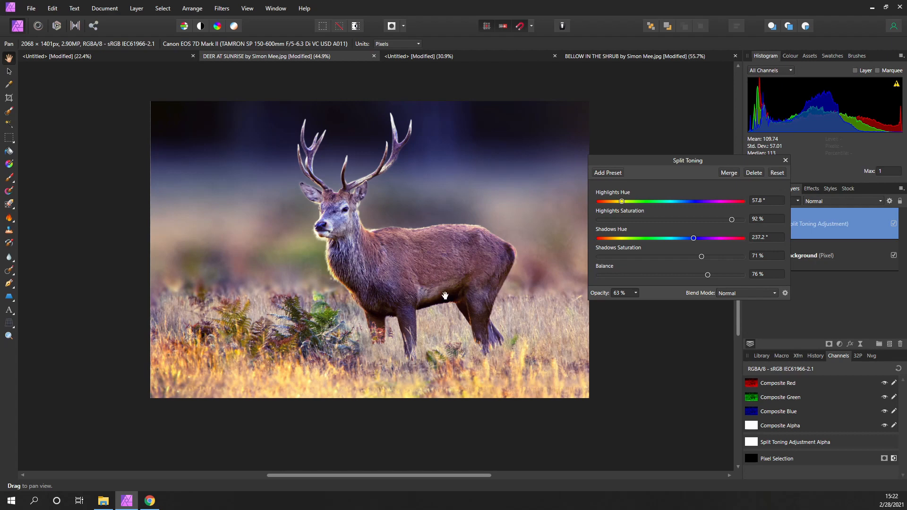
drag(300, 181, 272, 184)
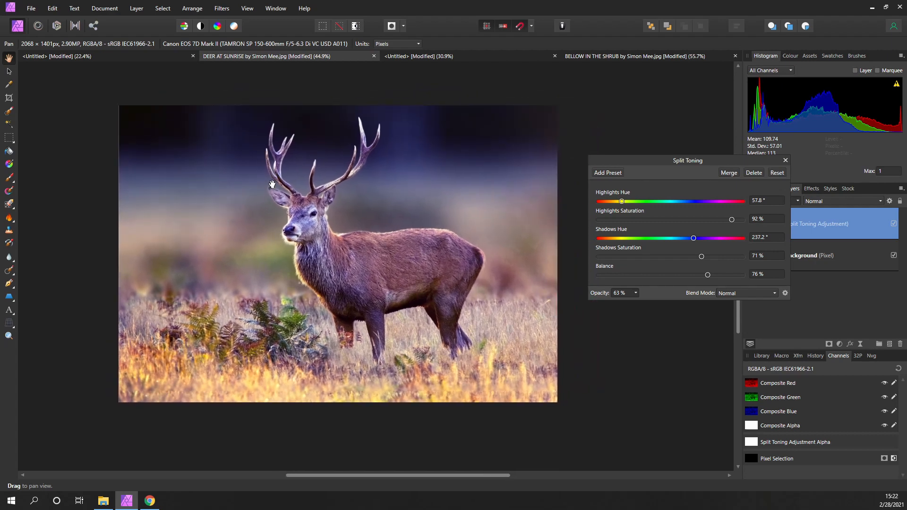
Switch to the motorbike photo and add a Split Toning adjustment above Brightness/Contrast
click(407, 56)
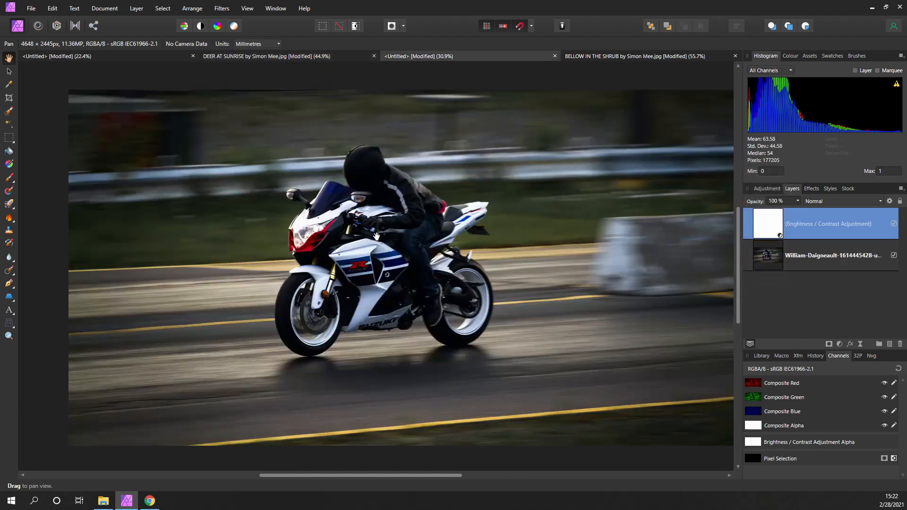
drag(376, 236, 361, 228)
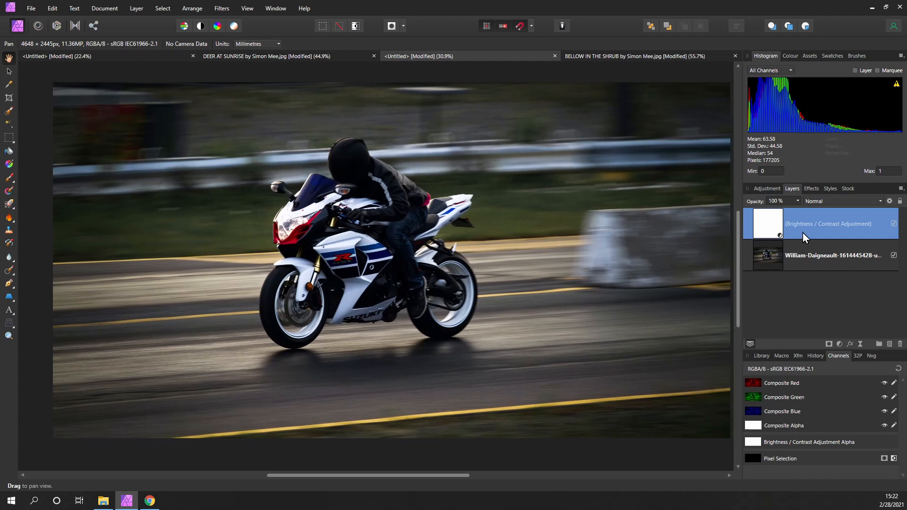
click(829, 344)
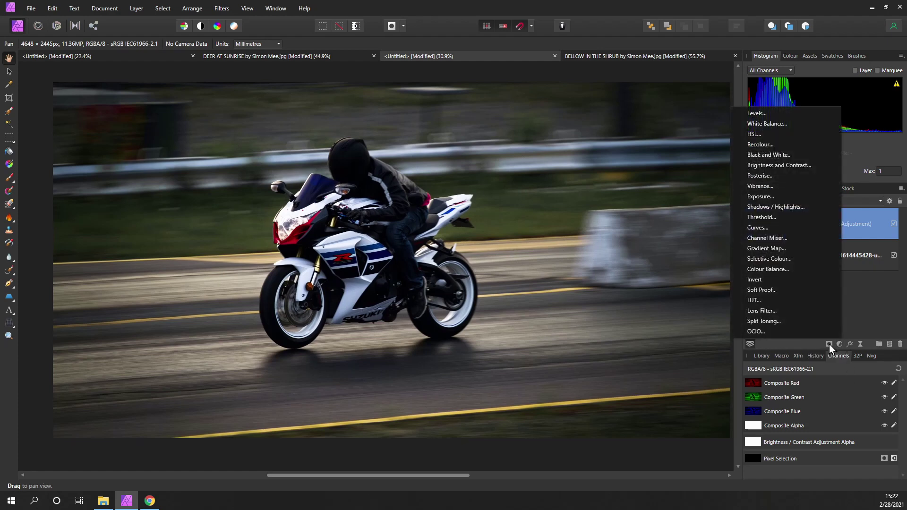
click(765, 321)
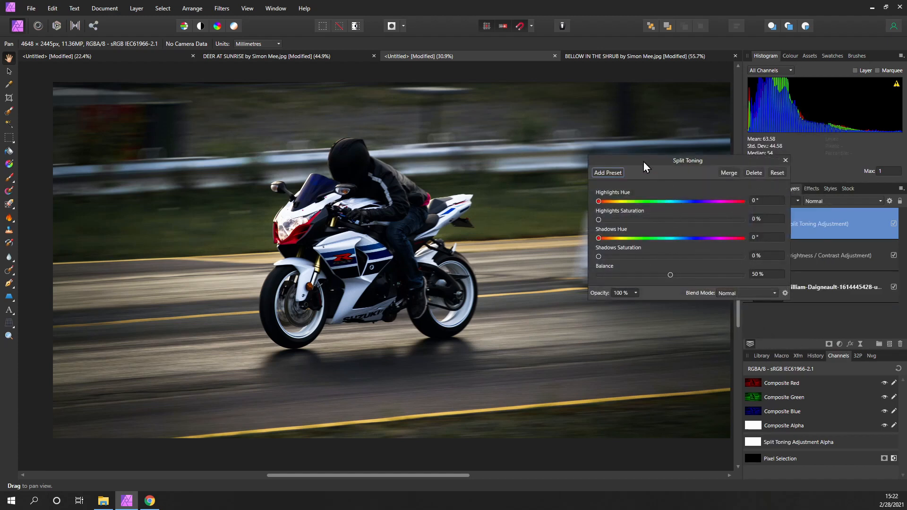
drag(644, 162, 623, 132)
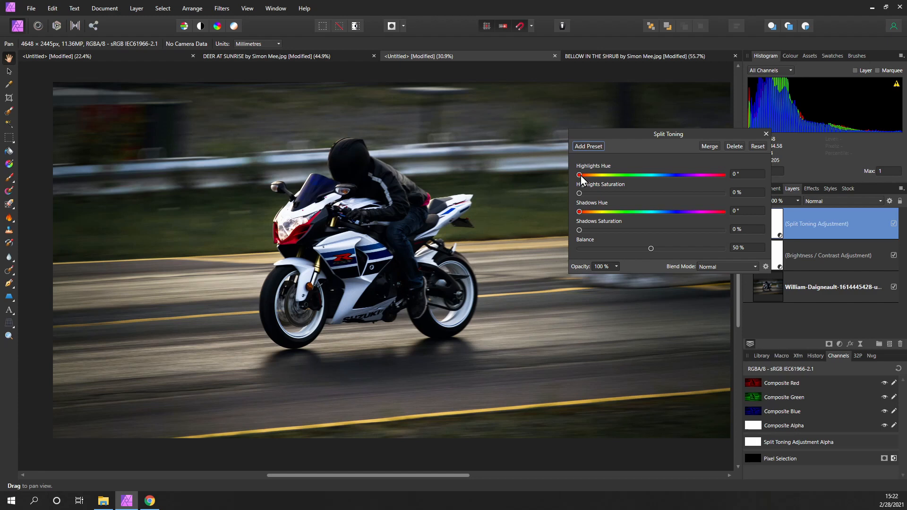
Set yellow highlights at hue 60.2°, 72% and blue shadows at hue 236.1°, 100%
drag(580, 174, 603, 174)
drag(580, 193, 683, 193)
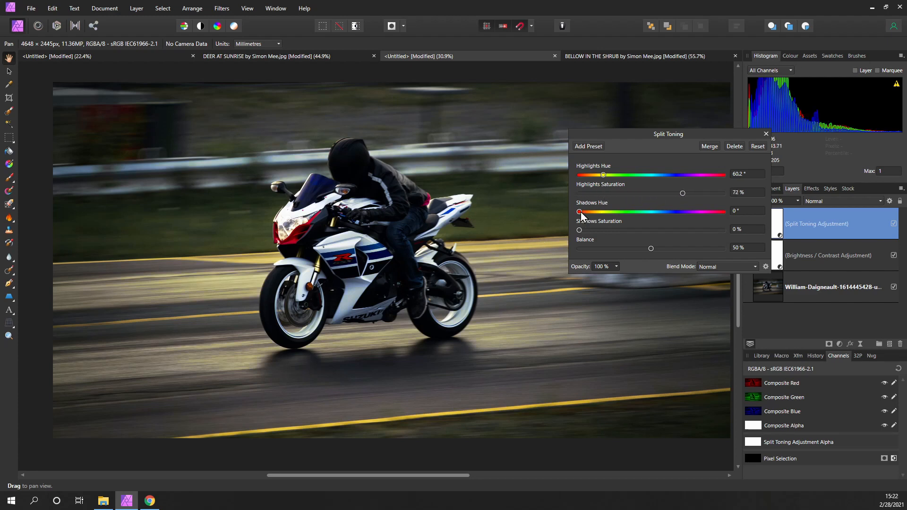
drag(579, 211, 673, 211)
drag(580, 229, 595, 229)
drag(691, 229, 723, 230)
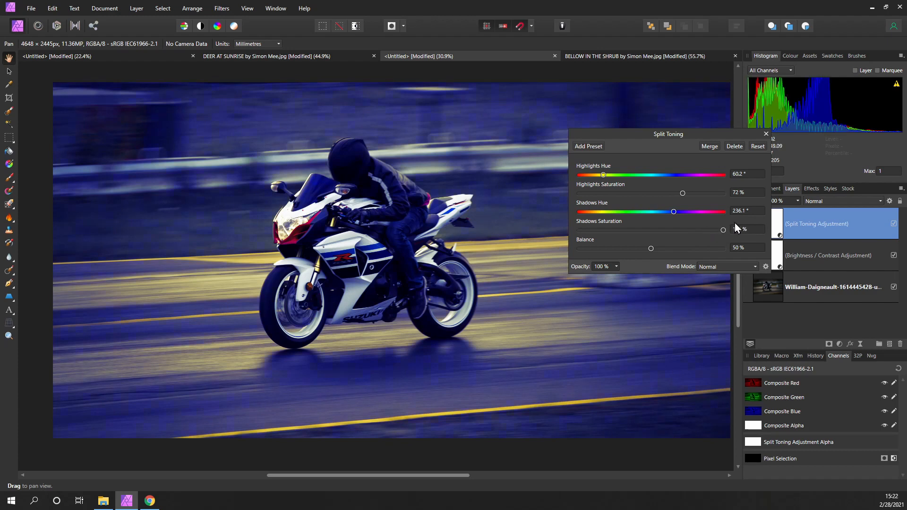
Compare the toning off and on, raise highlight saturation to 92% and balance to 77%
click(894, 226)
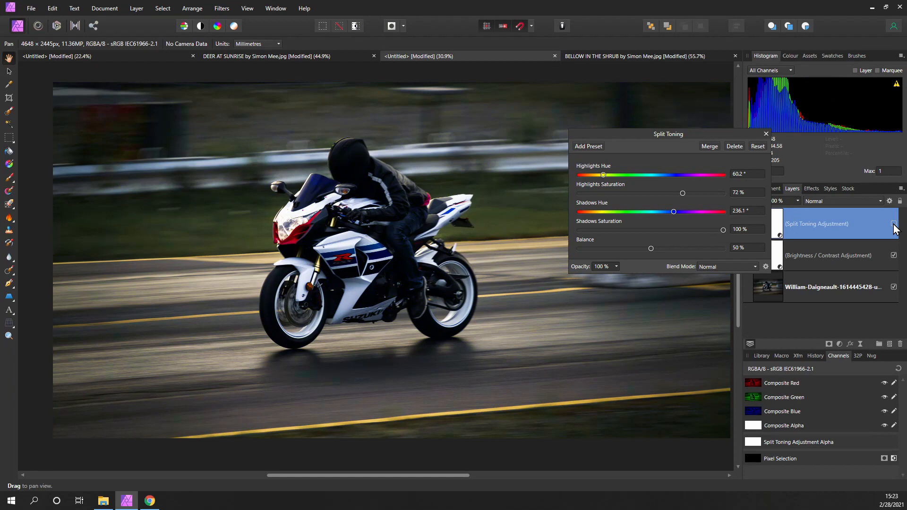
click(894, 226)
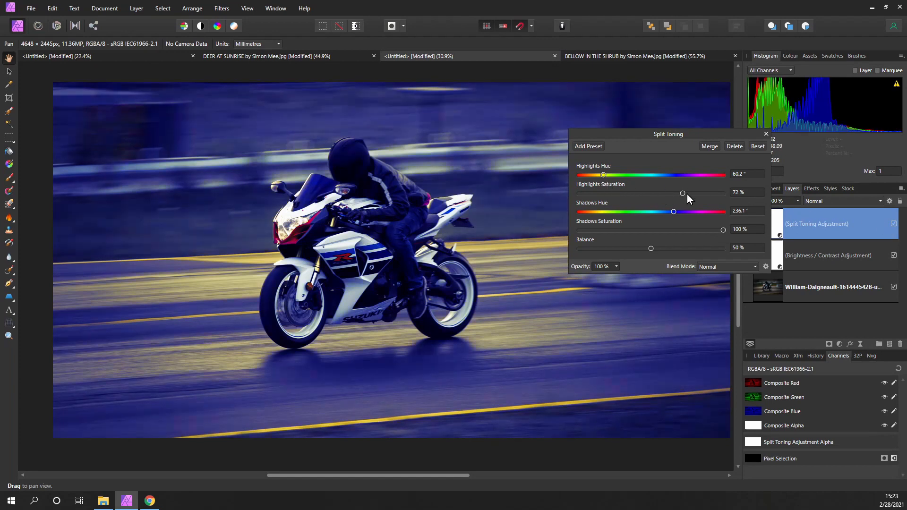
drag(711, 192, 712, 193)
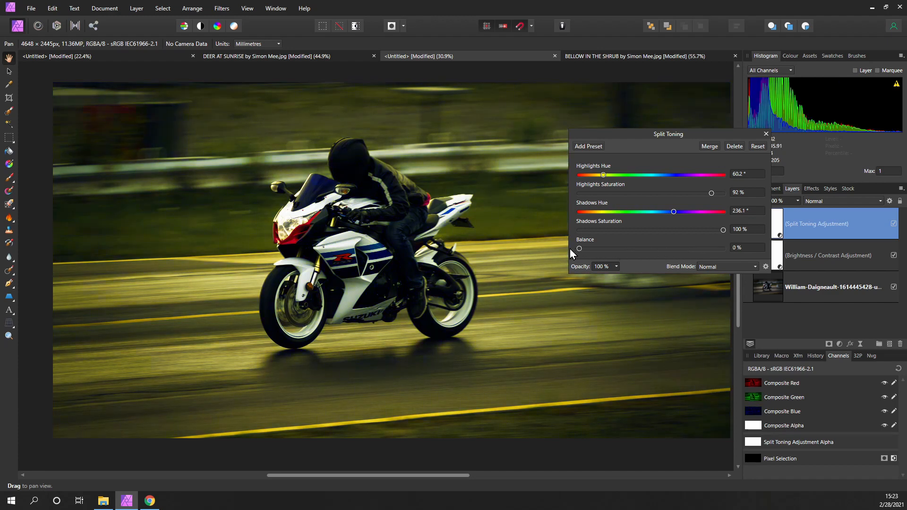
drag(595, 249, 629, 249)
drag(687, 249, 690, 249)
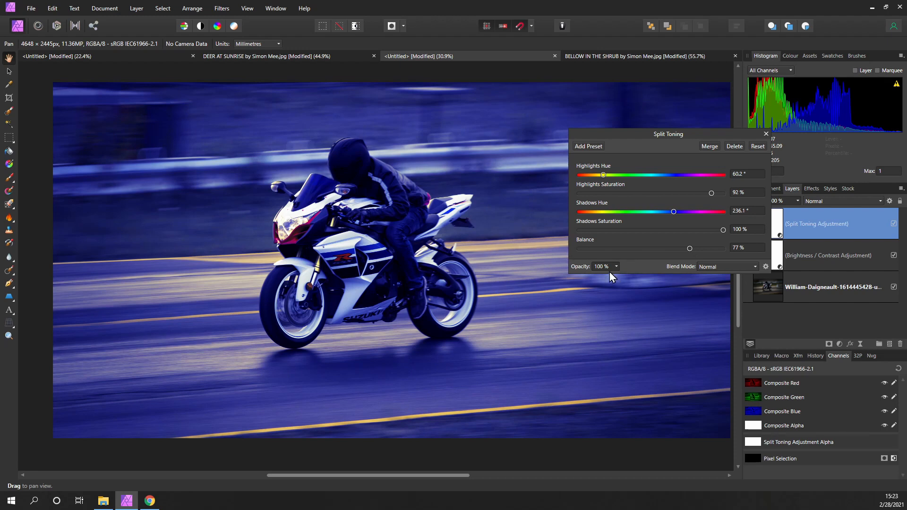
Try a lower opacity for the toning, then restore it to full opacity
click(617, 267)
drag(618, 277, 626, 277)
click(674, 249)
click(715, 267)
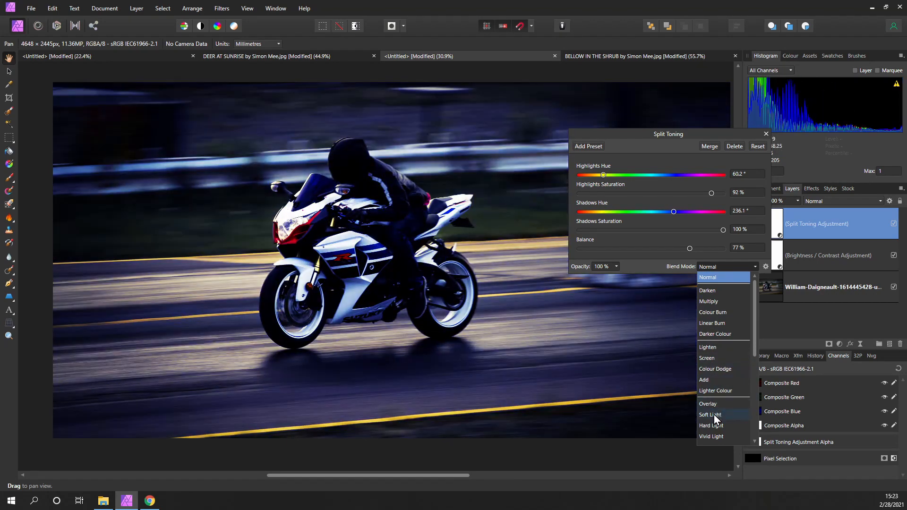
Blend the motorbike's toning in Soft Light mode and nudge the shadow hue to 233.7°
click(714, 415)
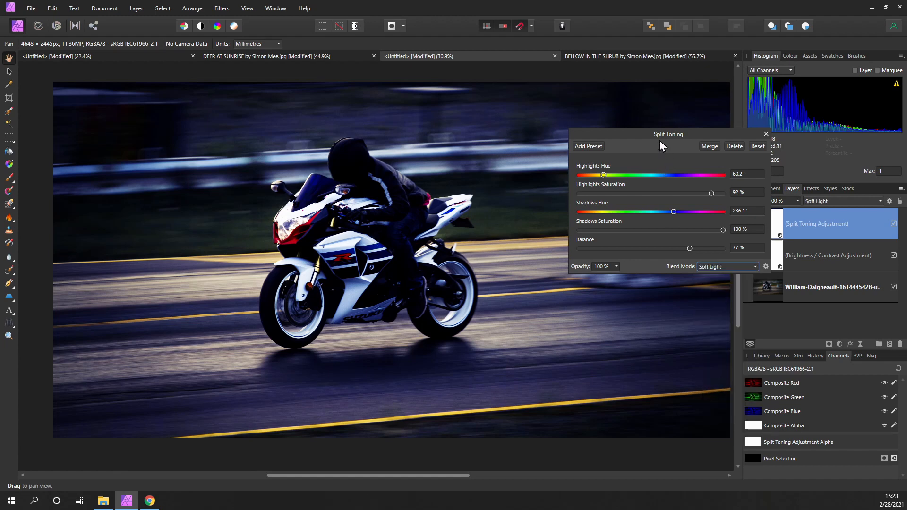
drag(659, 136, 660, 124)
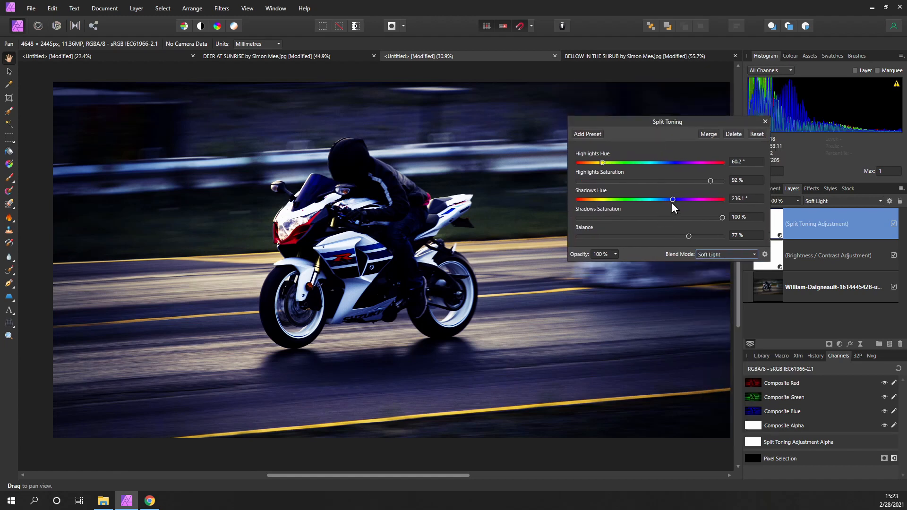
drag(672, 200, 673, 204)
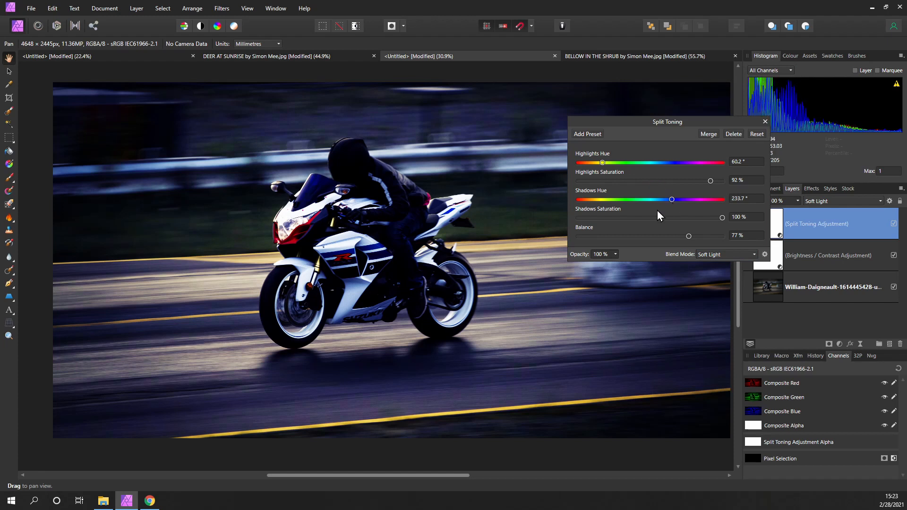
drag(639, 124, 612, 148)
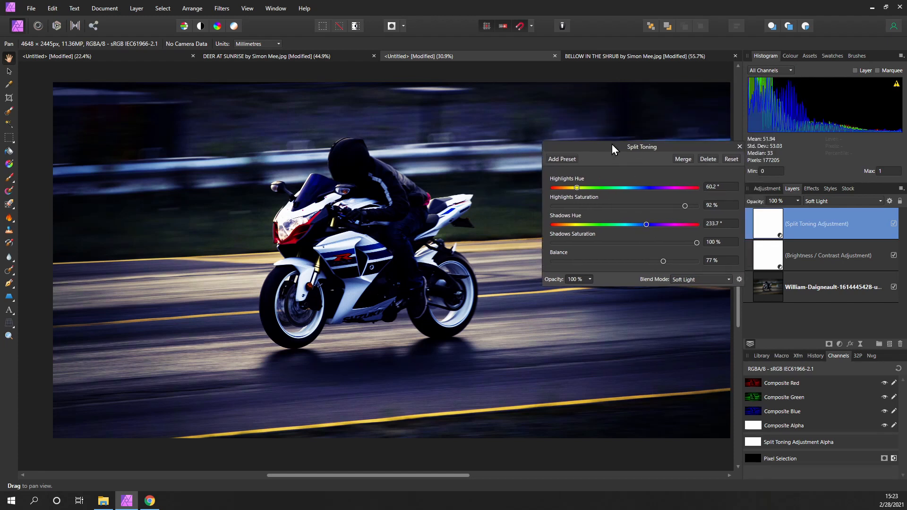